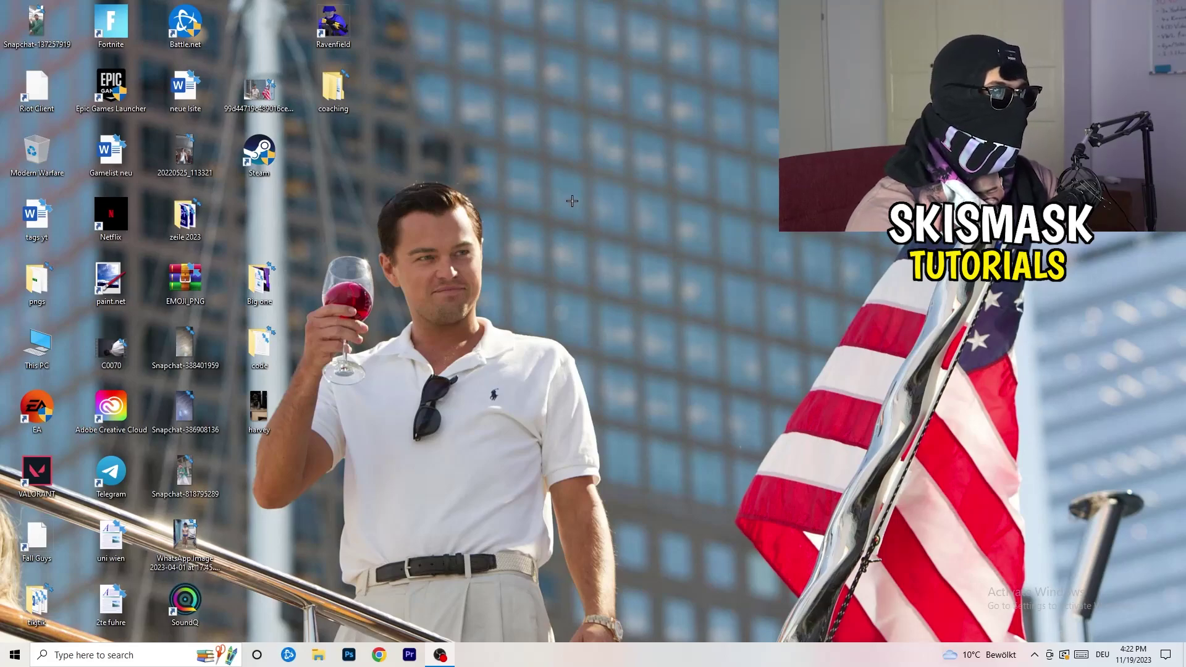
Open Task Manager, show the Ethernet performance graph, and launch Resource Monitor maximized
drag(599, 663, 543, 662)
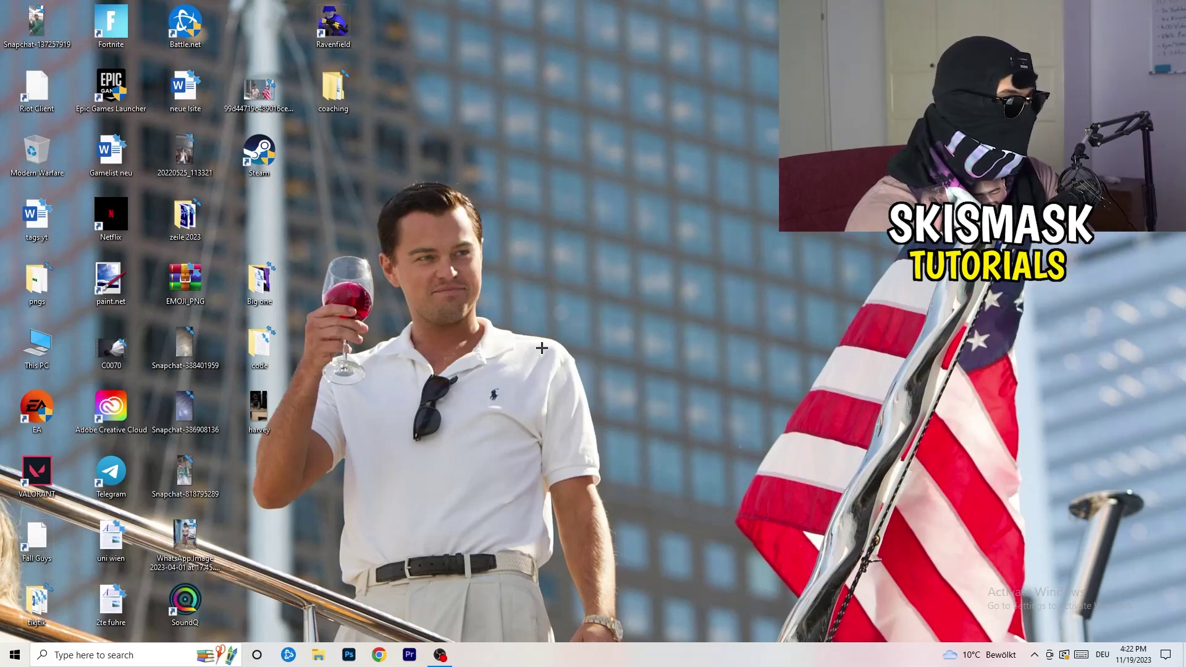
right_click(573, 664)
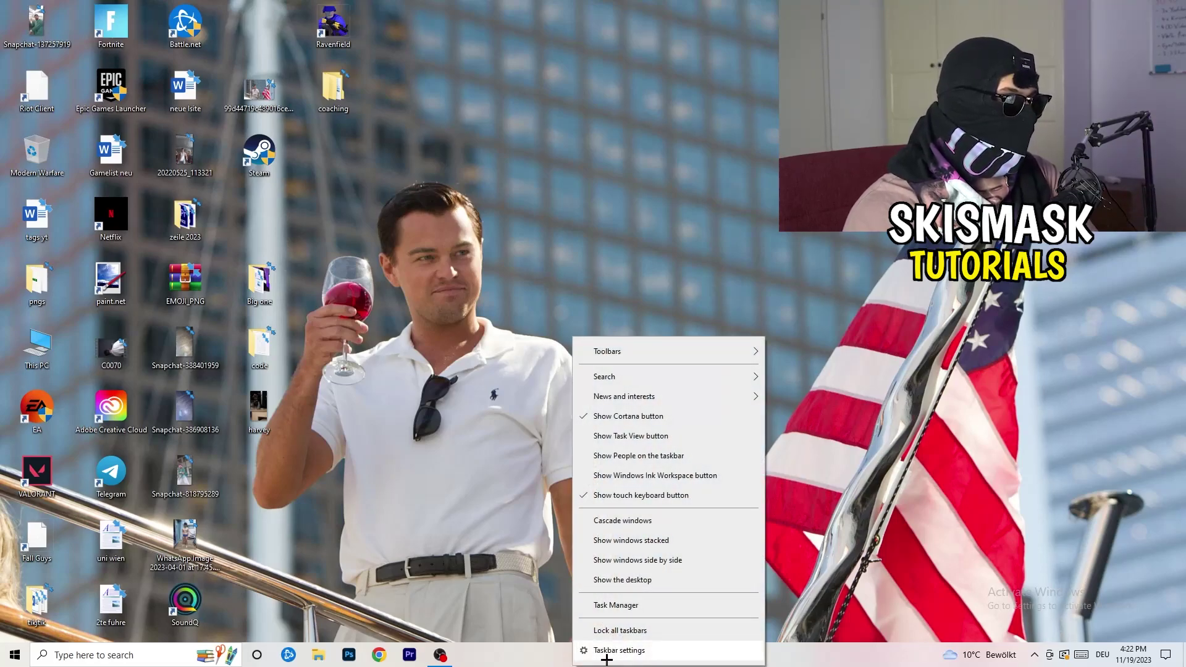
click(616, 606)
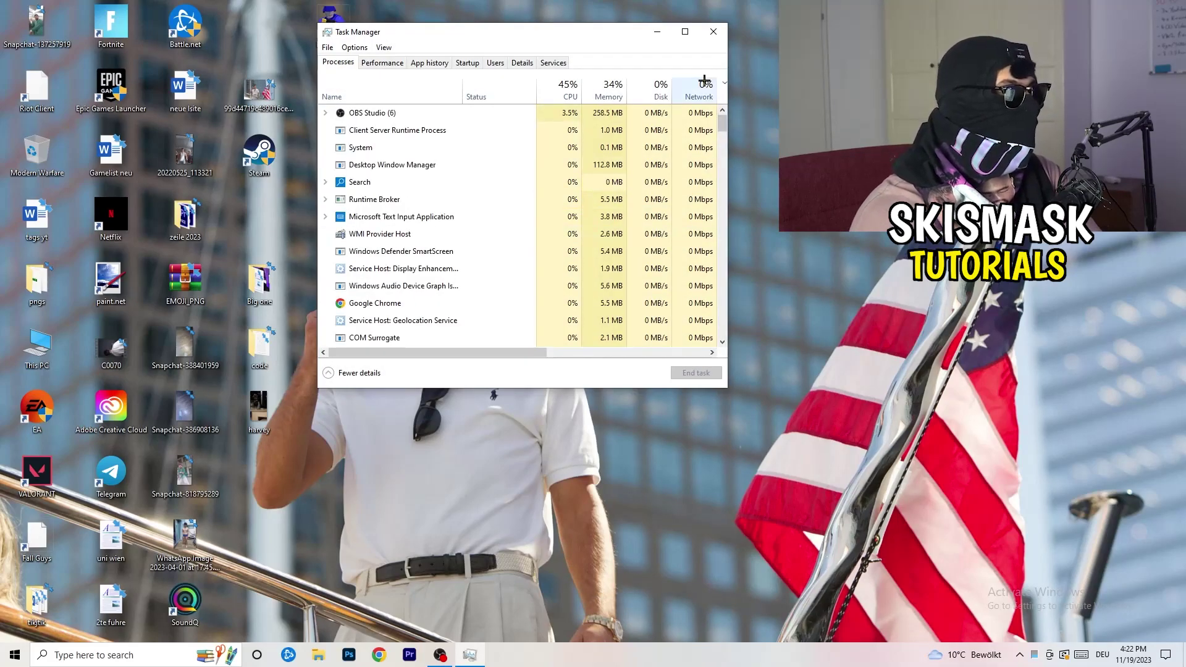
click(692, 32)
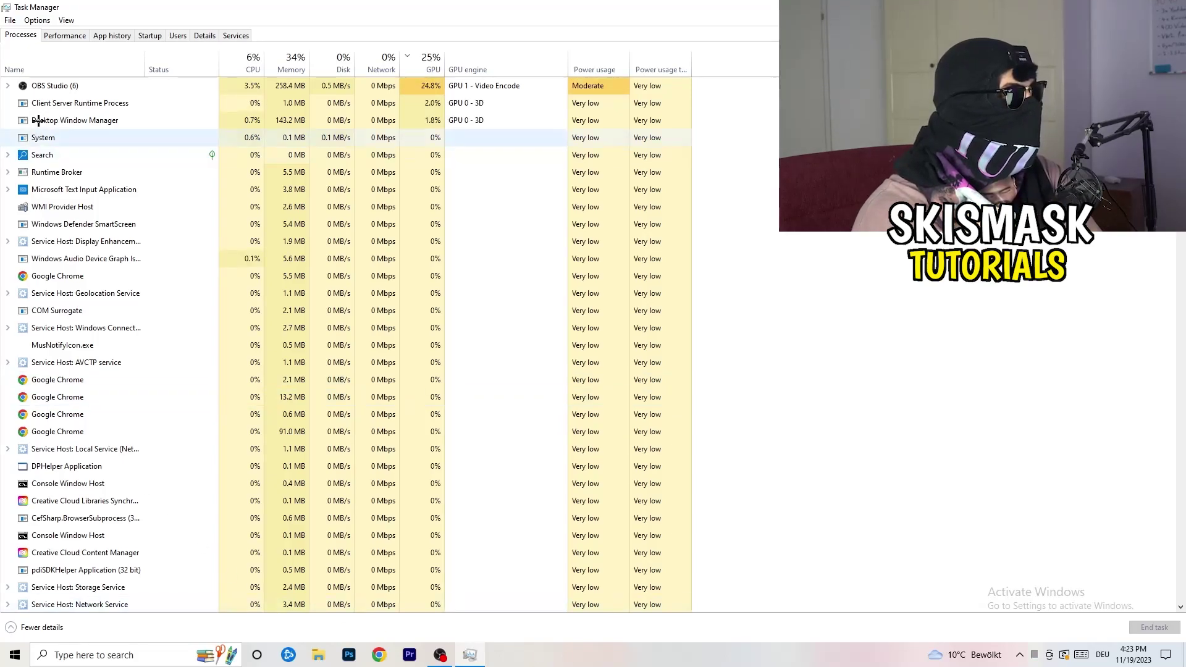
click(73, 36)
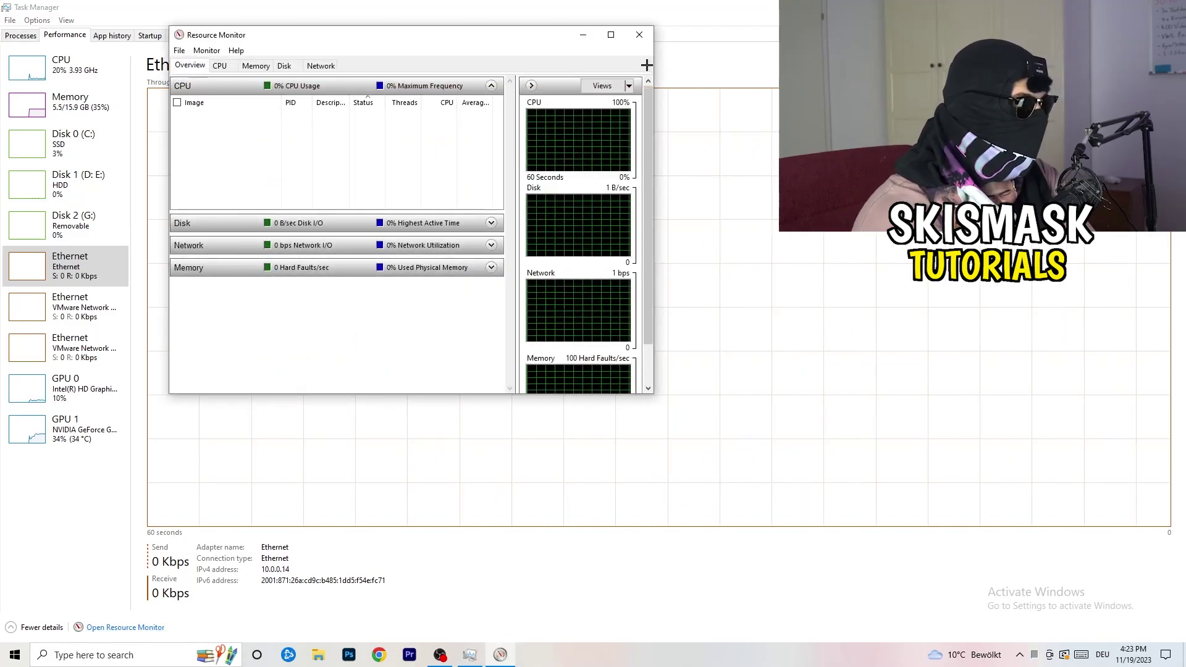
click(615, 32)
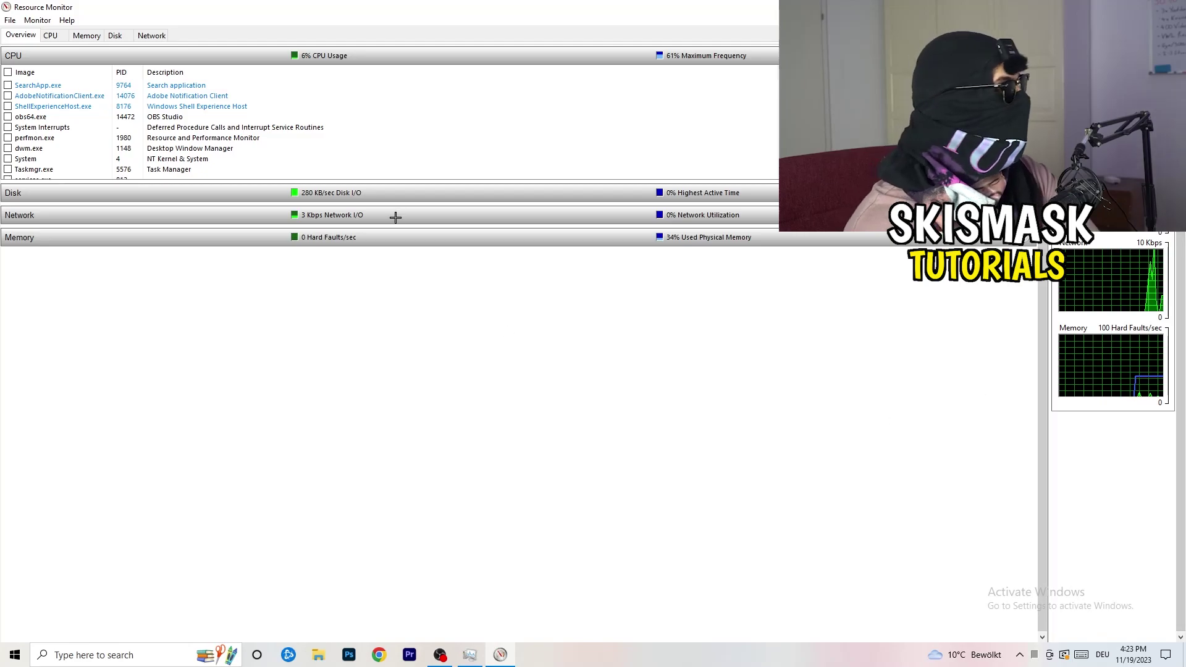
Review the running processes and the processes with network activity in Resource Monitor, and close it along with Task Manager
scroll(341, 129, down, 3)
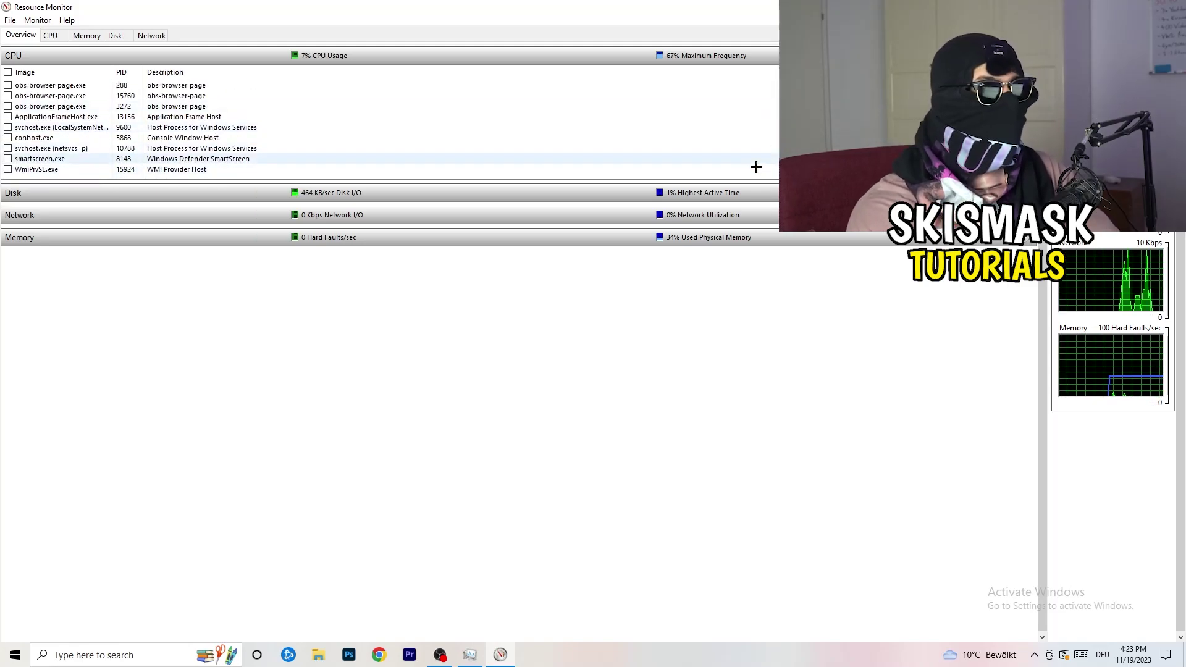
right_click(705, 140)
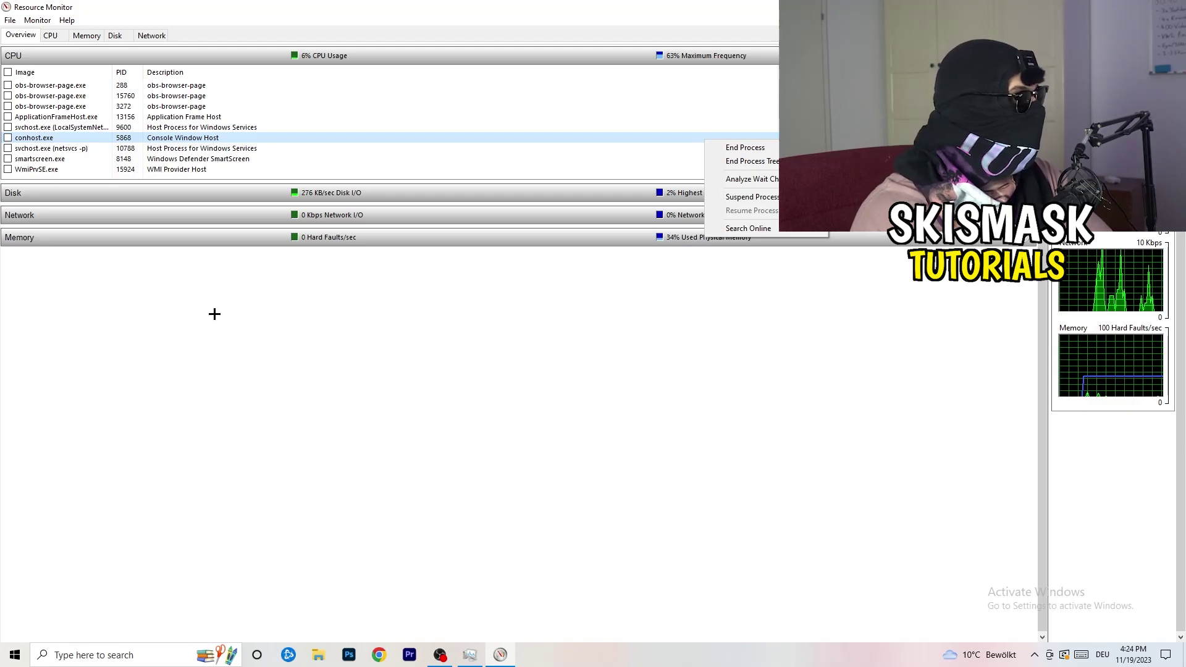
click(154, 36)
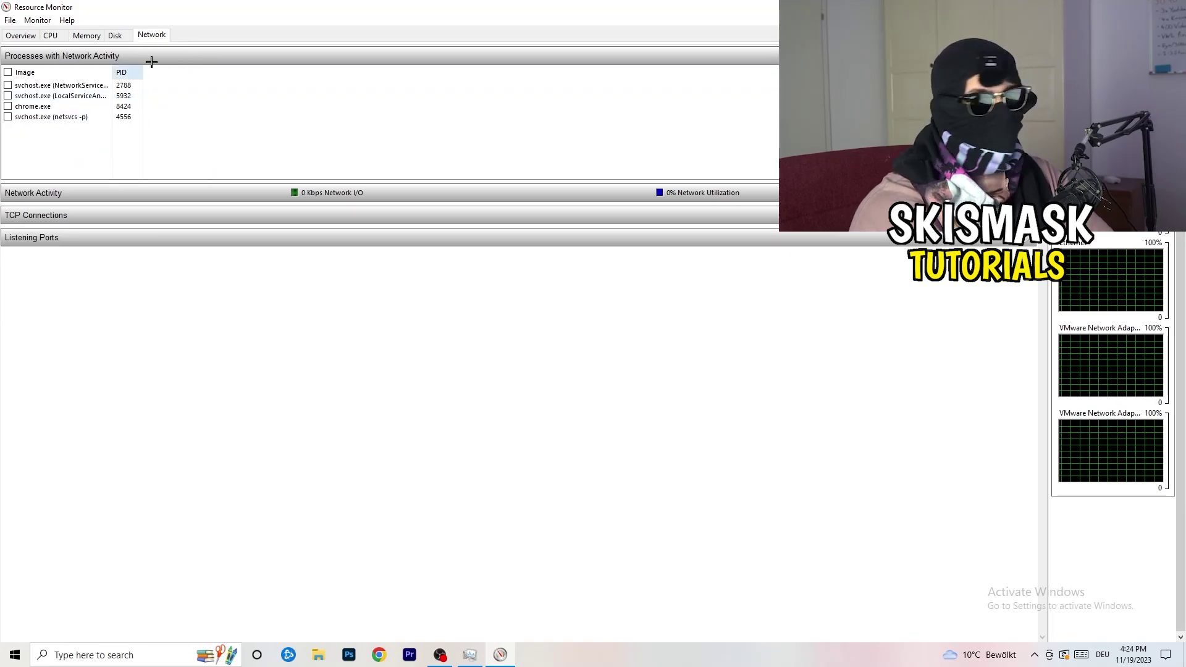
click(20, 35)
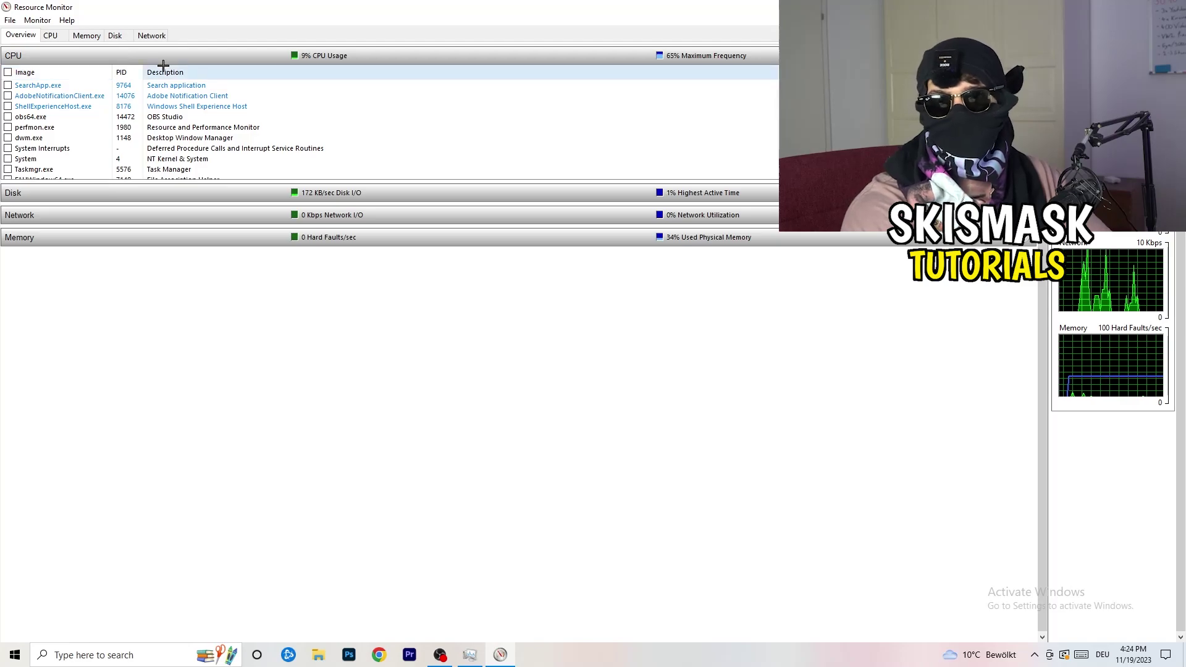
click(150, 35)
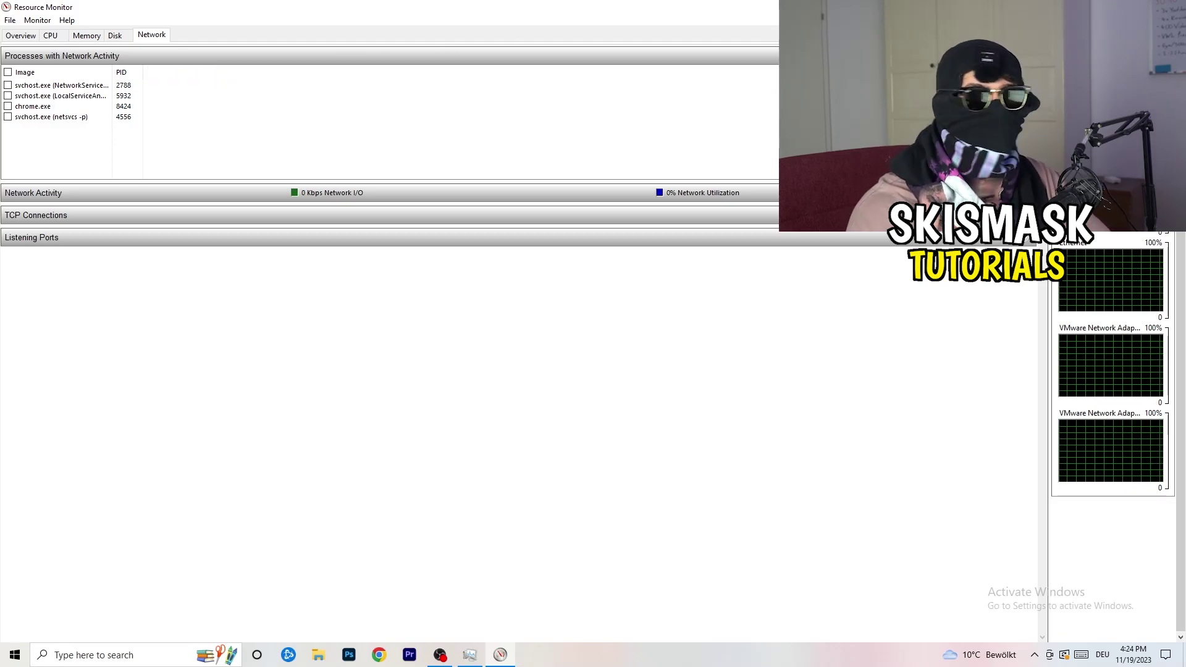
key(alt+F4)
key(alt+F4)
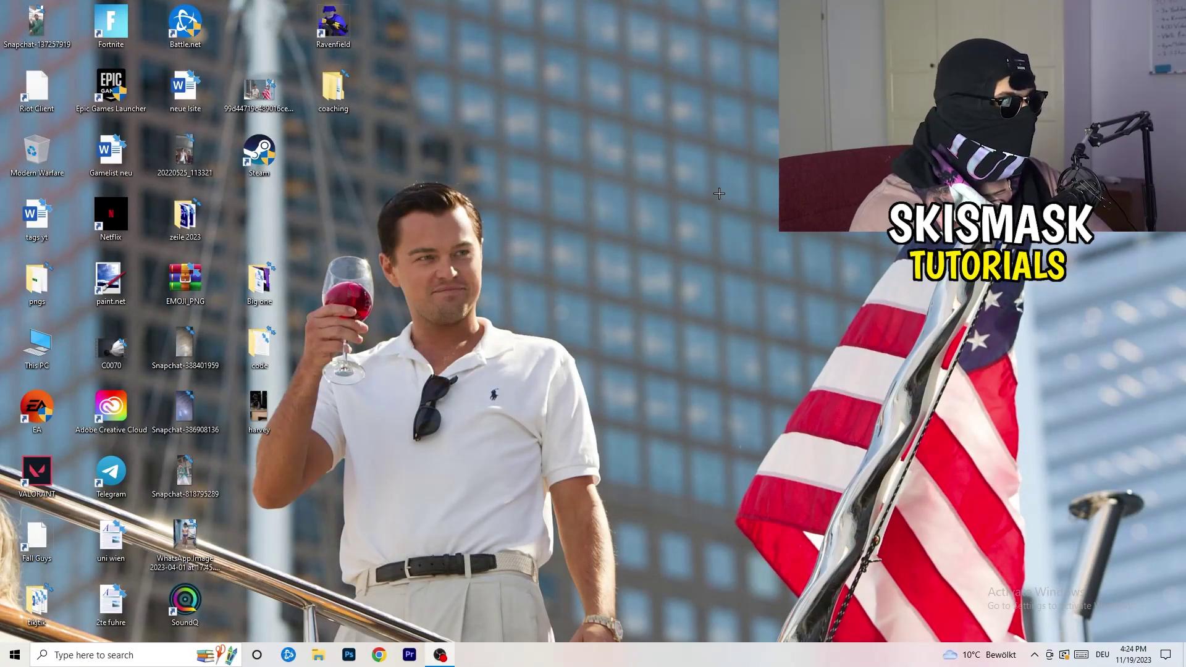
Start the network troubleshooter for all network adapters from the Network & Internet settings, and close it during detection
click(15, 655)
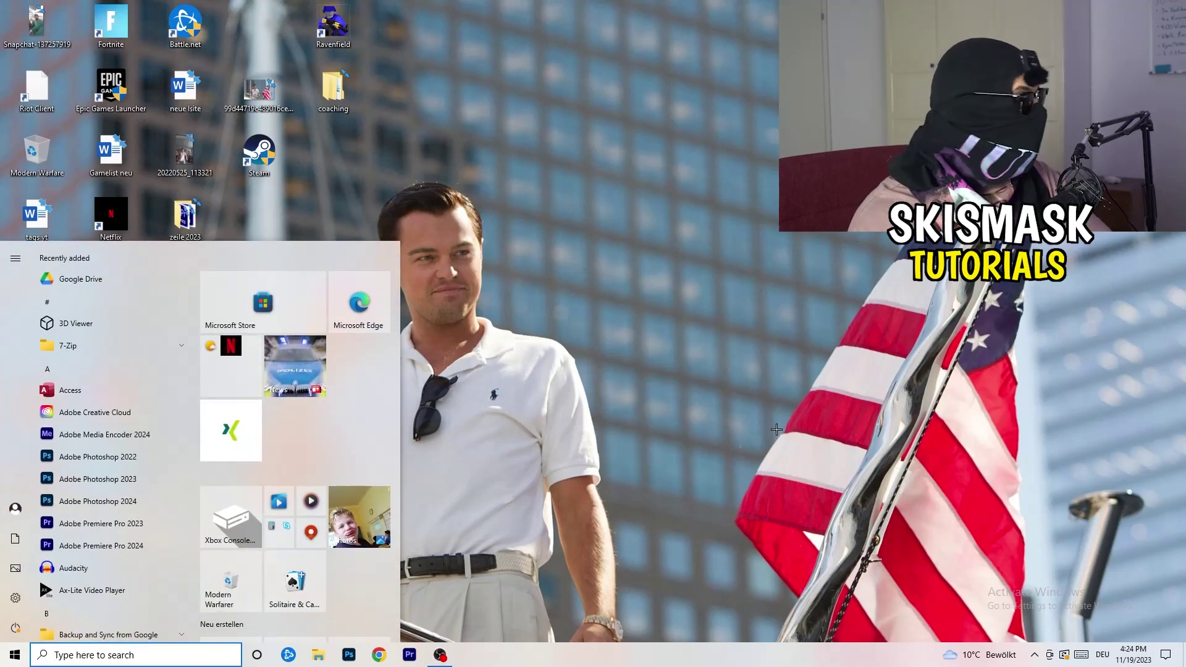
click(16, 598)
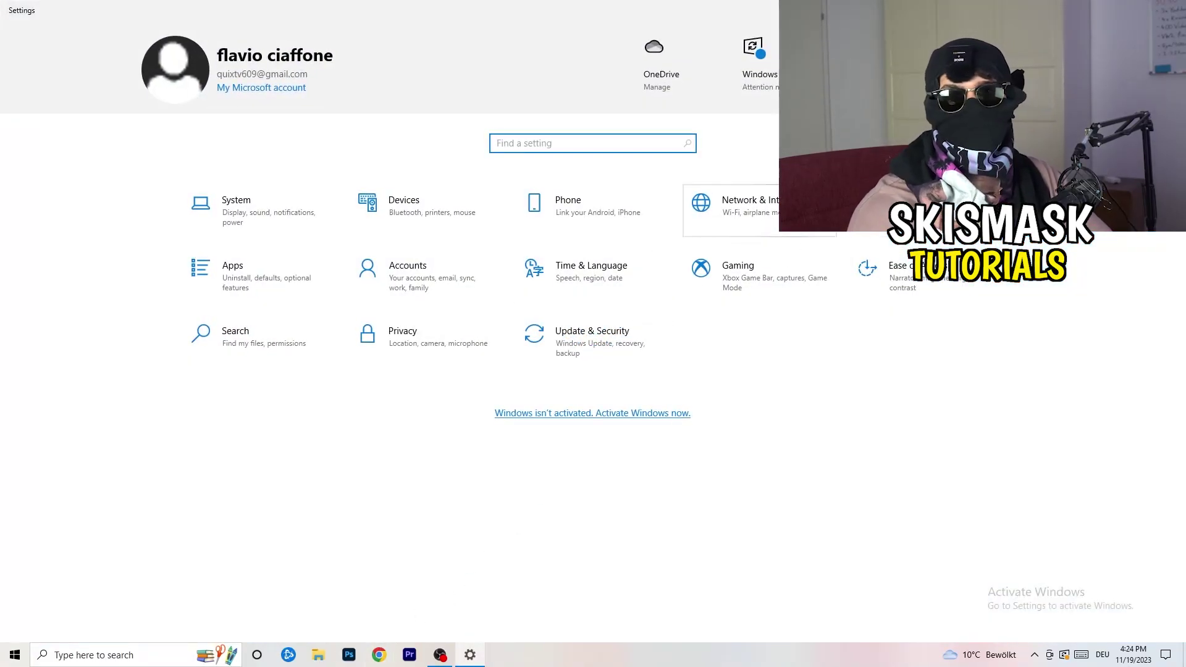
click(803, 210)
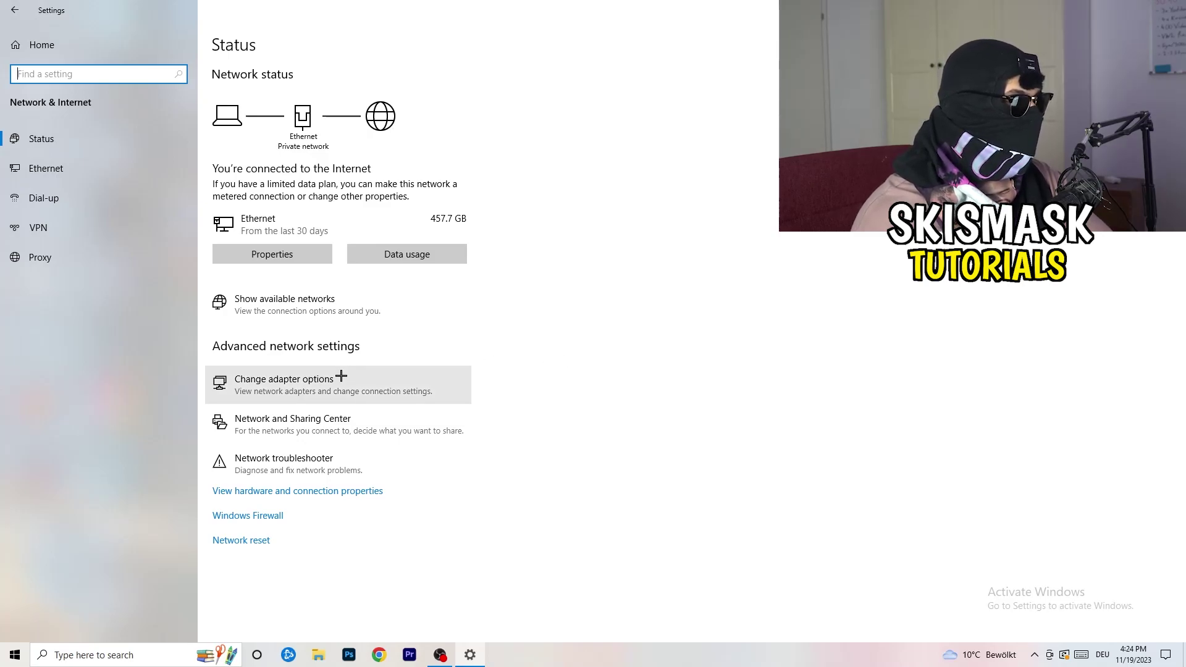
click(308, 471)
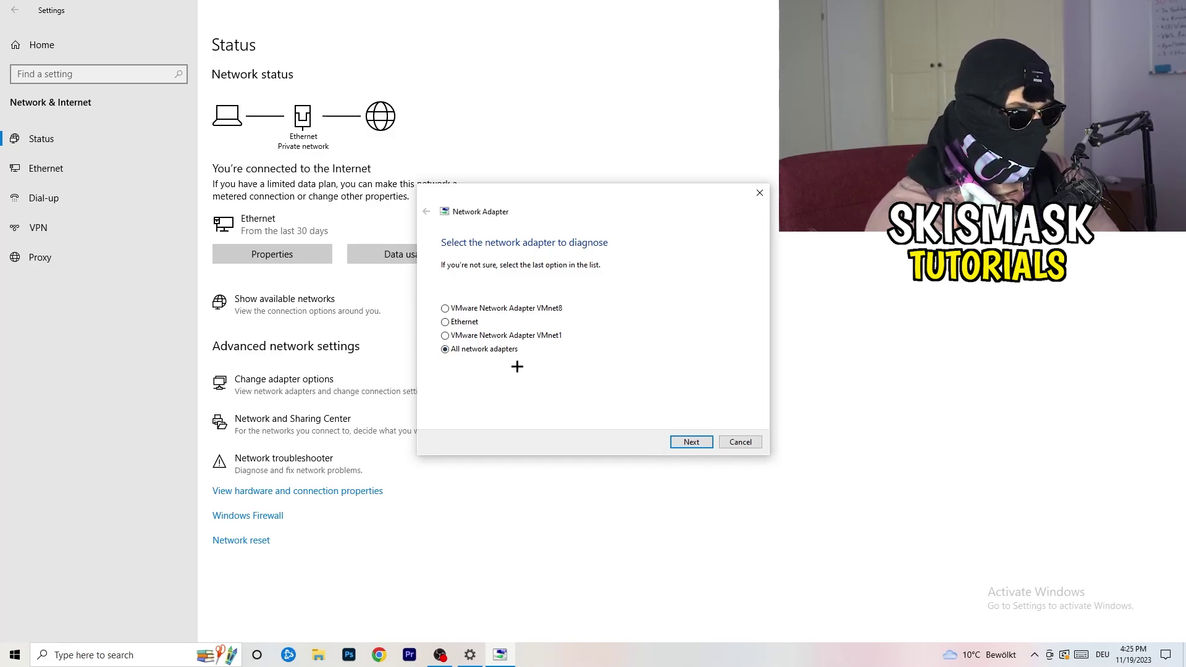
click(689, 444)
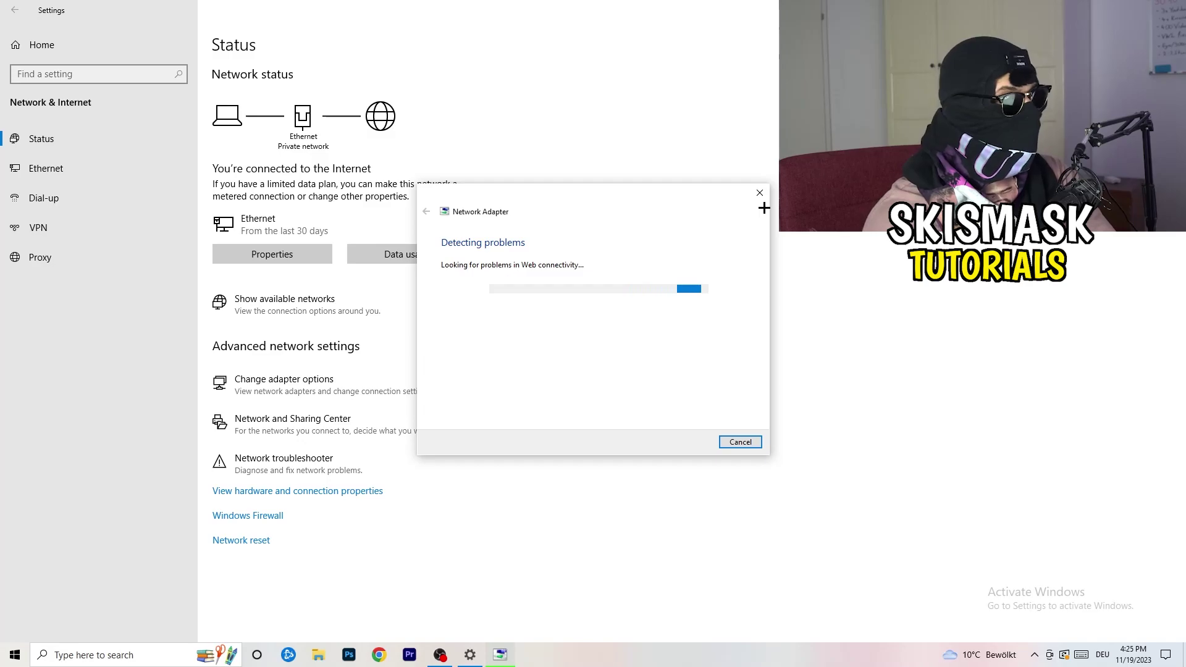
click(760, 194)
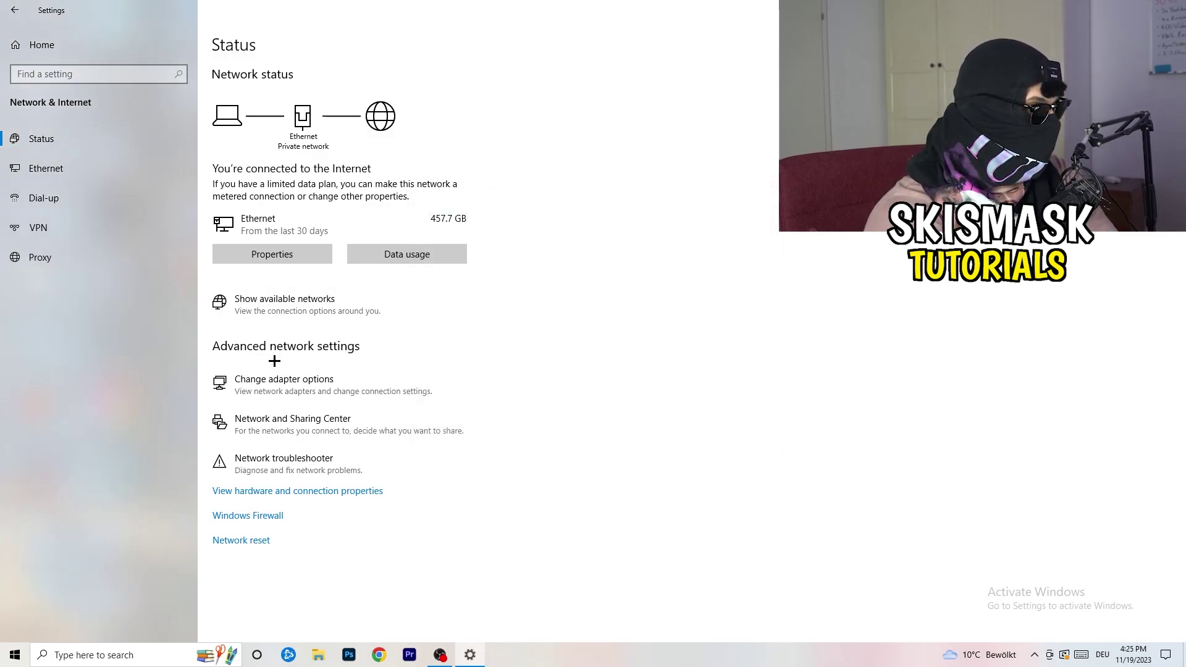
Disable and re-enable the Ethernet adapter in Network Connections, and close that window
click(308, 391)
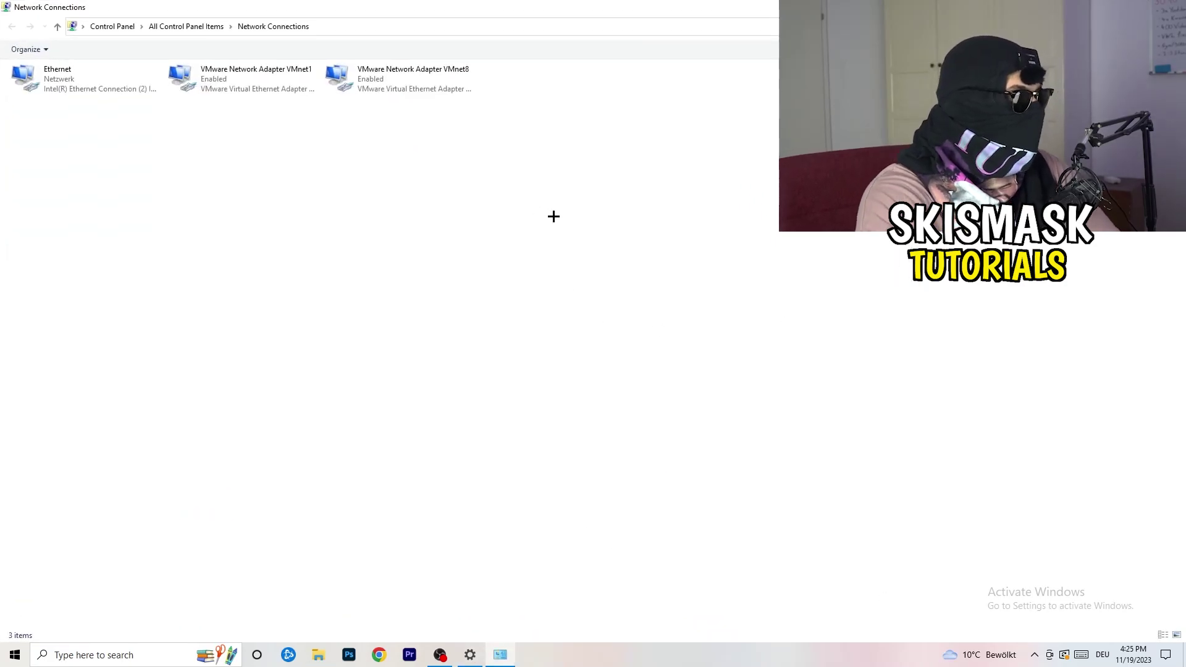
click(82, 76)
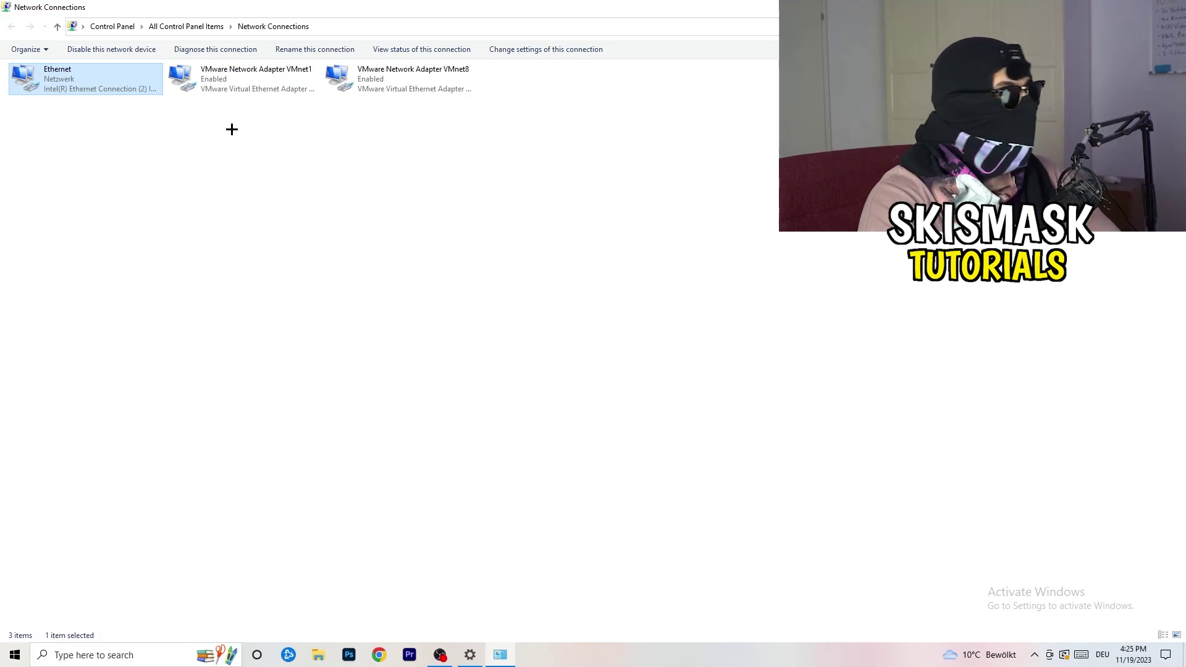
right_click(101, 74)
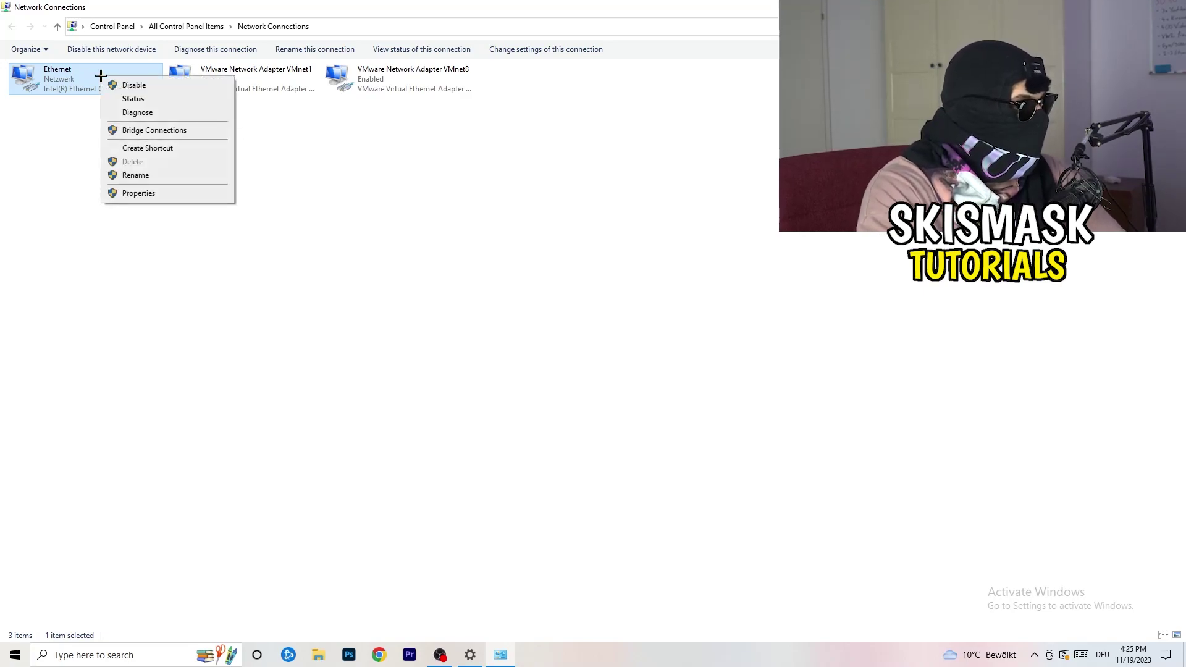
click(134, 84)
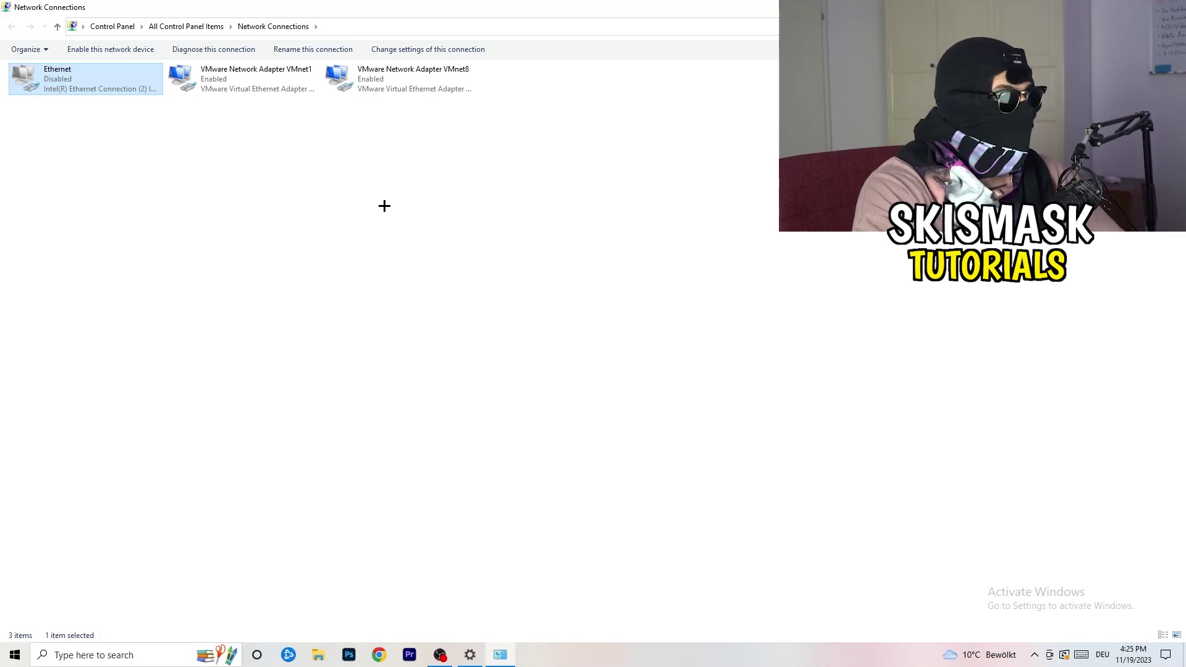
right_click(62, 89)
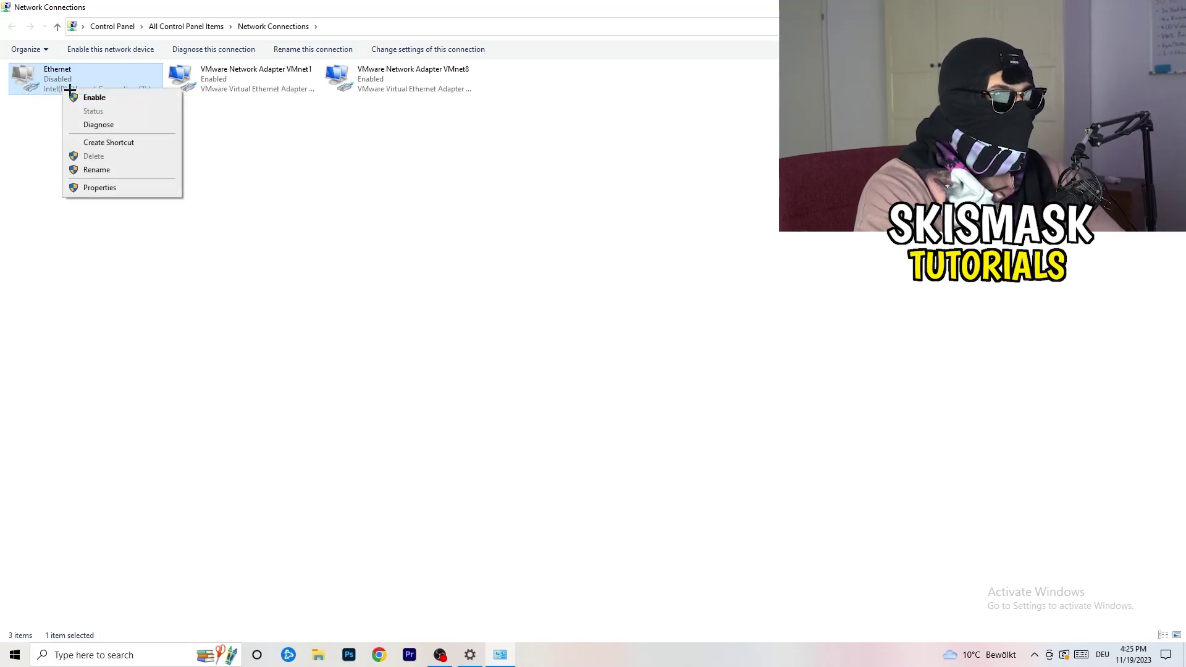
click(119, 101)
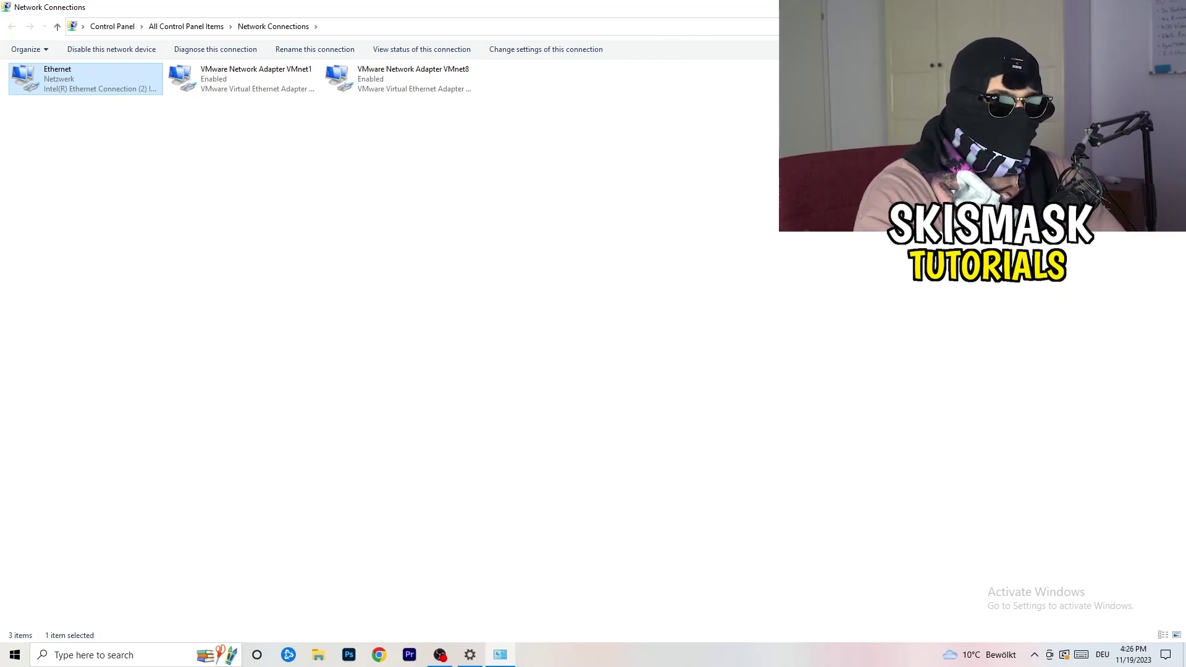
key(alt+F4)
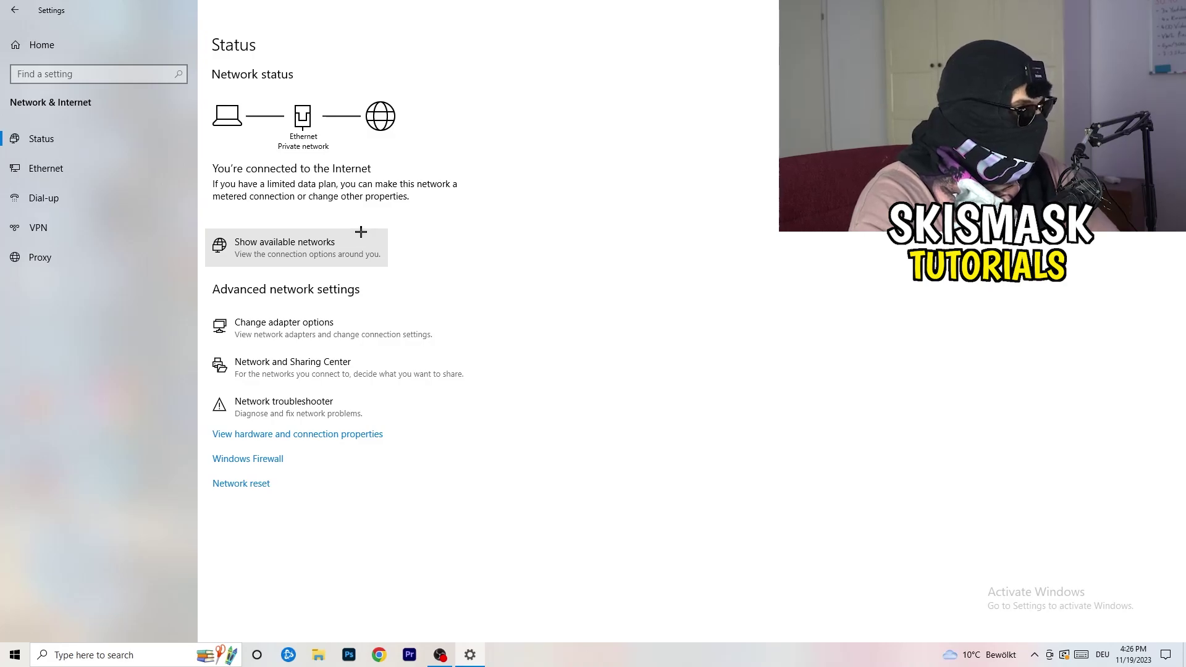
Open the Internet Protocol Version 4 (TCP/IPv4) properties of the Ethernet connection through the Network and Sharing Center
click(351, 372)
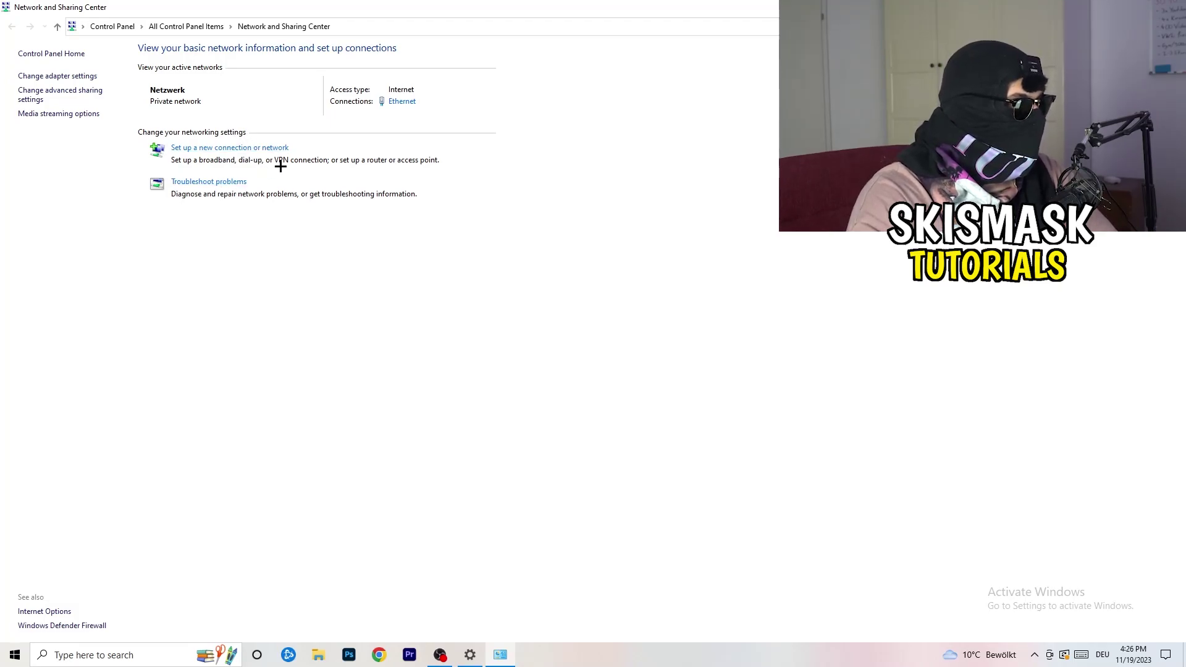
click(402, 104)
drag(589, 197, 301, 121)
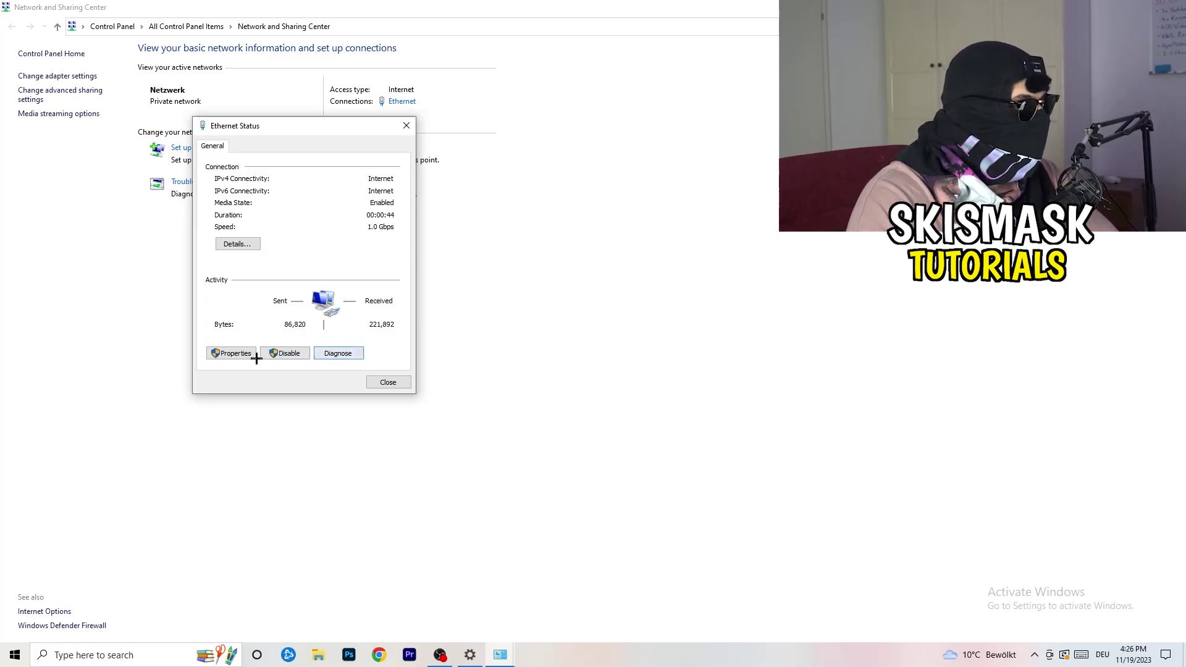
click(234, 352)
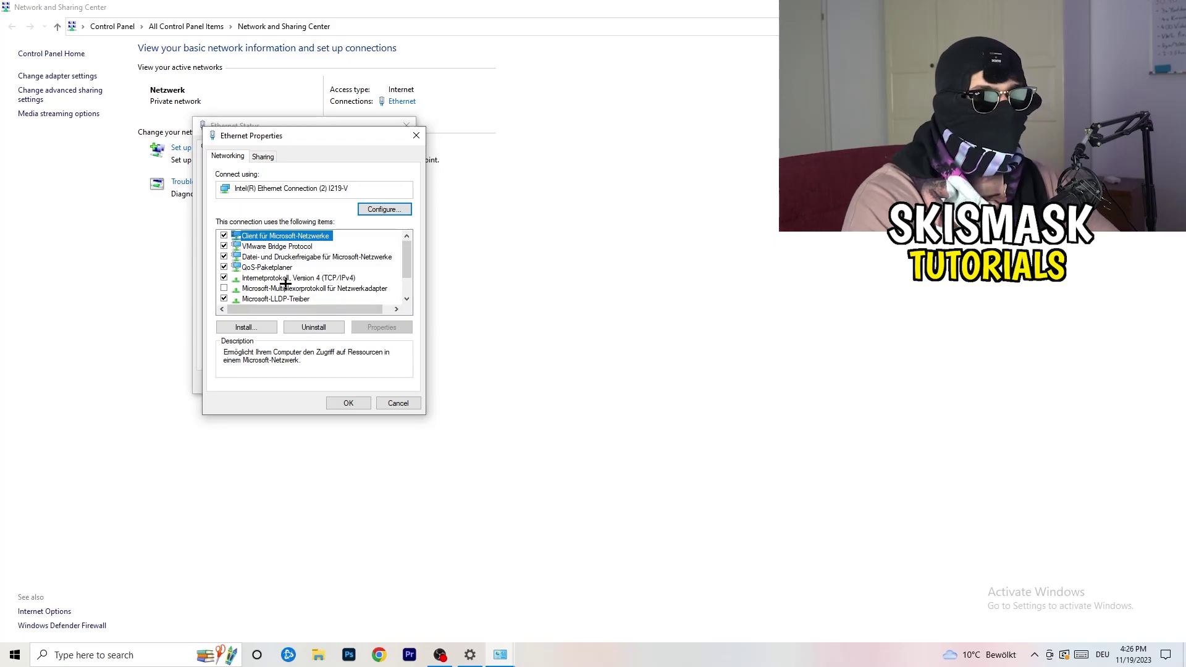
scroll(287, 274, down, 1)
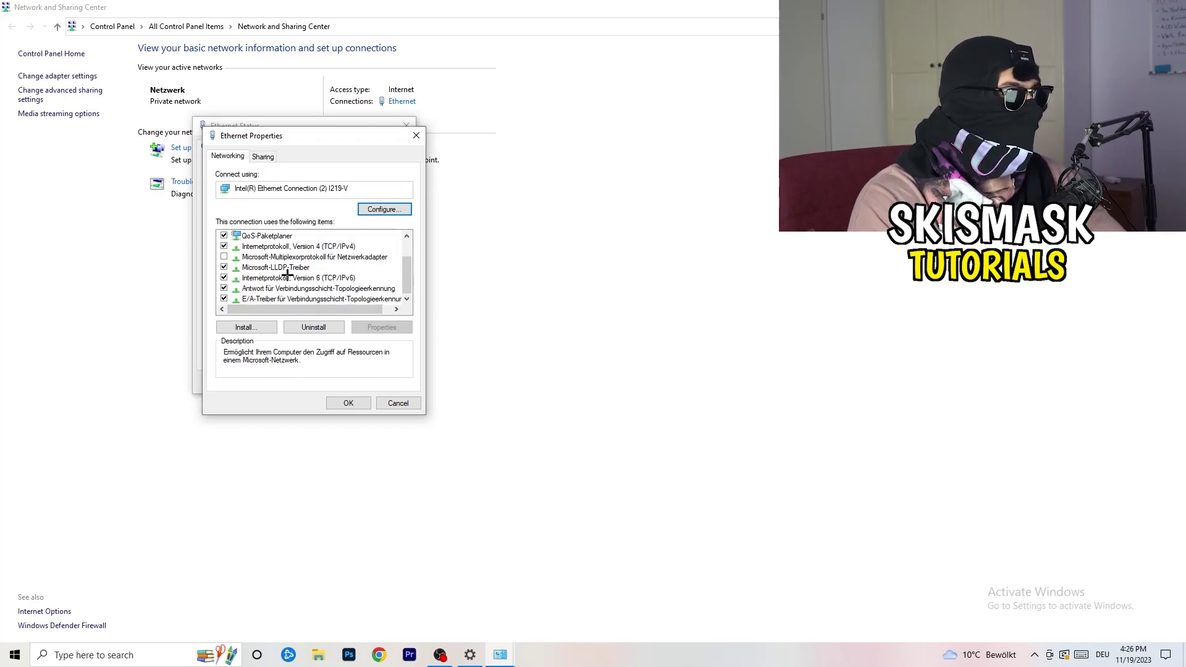
scroll(289, 274, up, 1)
scroll(291, 273, down, 1)
scroll(293, 273, up, 1)
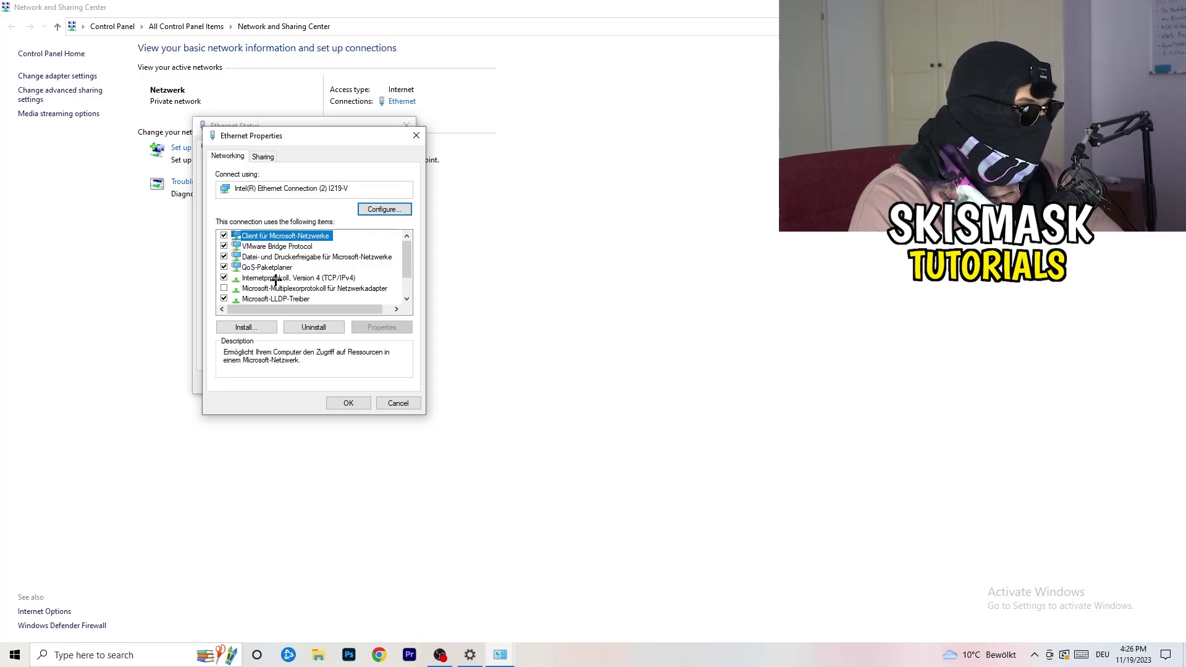
double_click(276, 279)
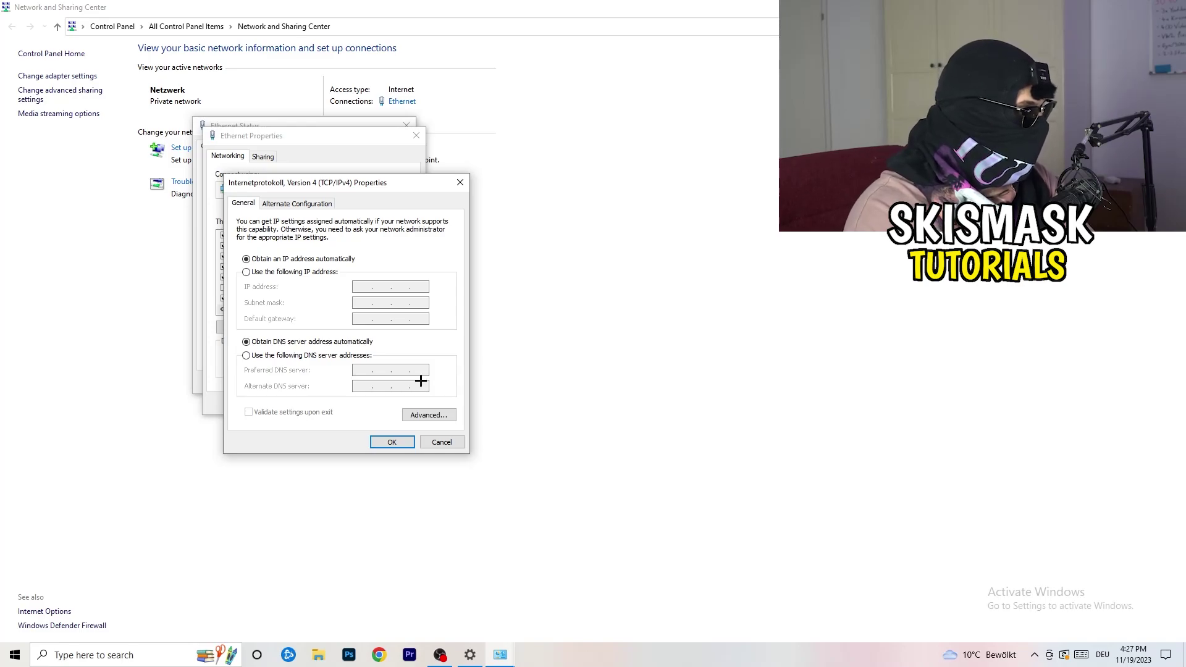
Switch IPv4 to a manually specified IP address and DNS servers, and close all dialogs and the Network and Sharing Center without saving
click(247, 272)
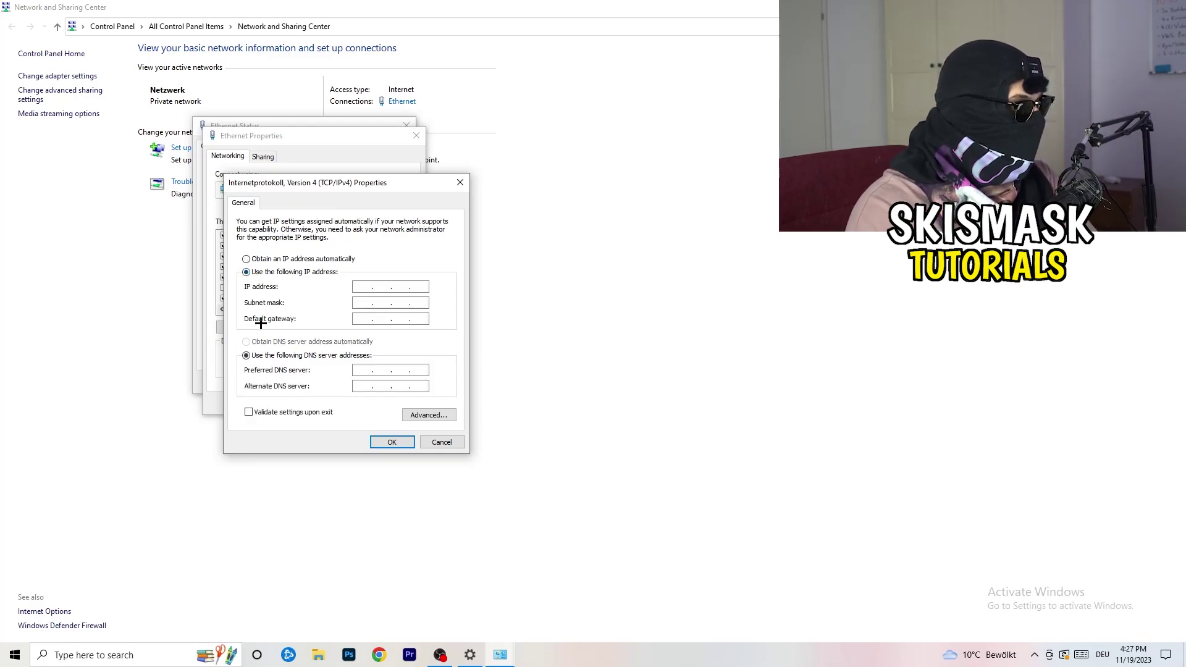
click(363, 286)
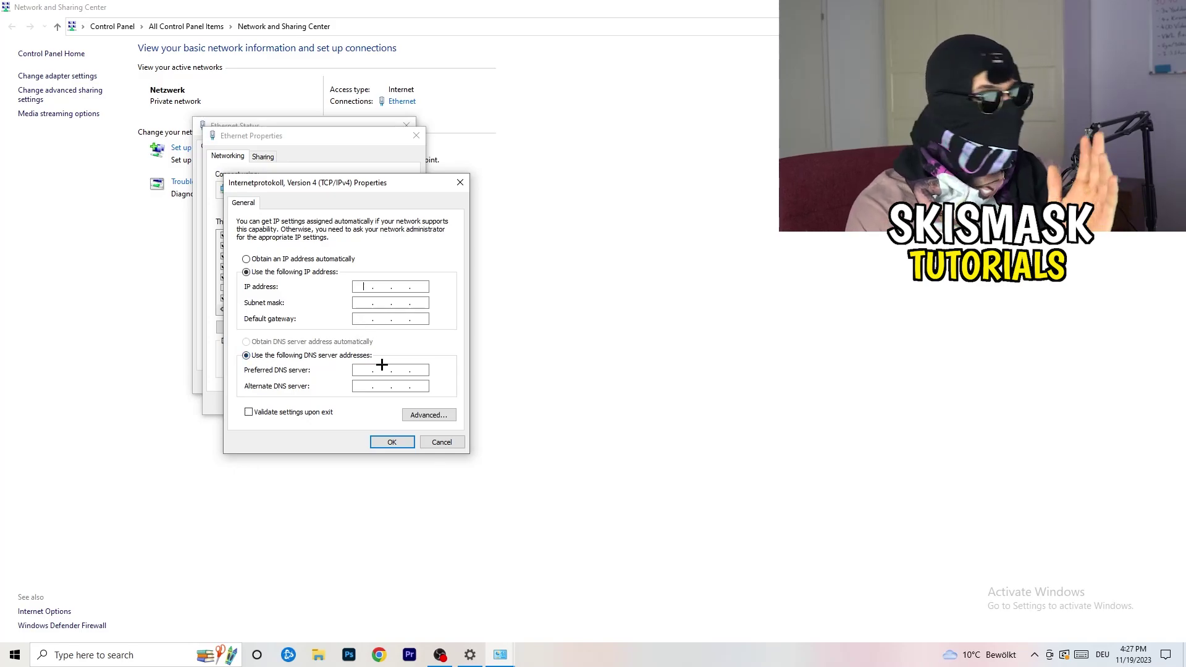
click(460, 180)
click(416, 134)
click(406, 125)
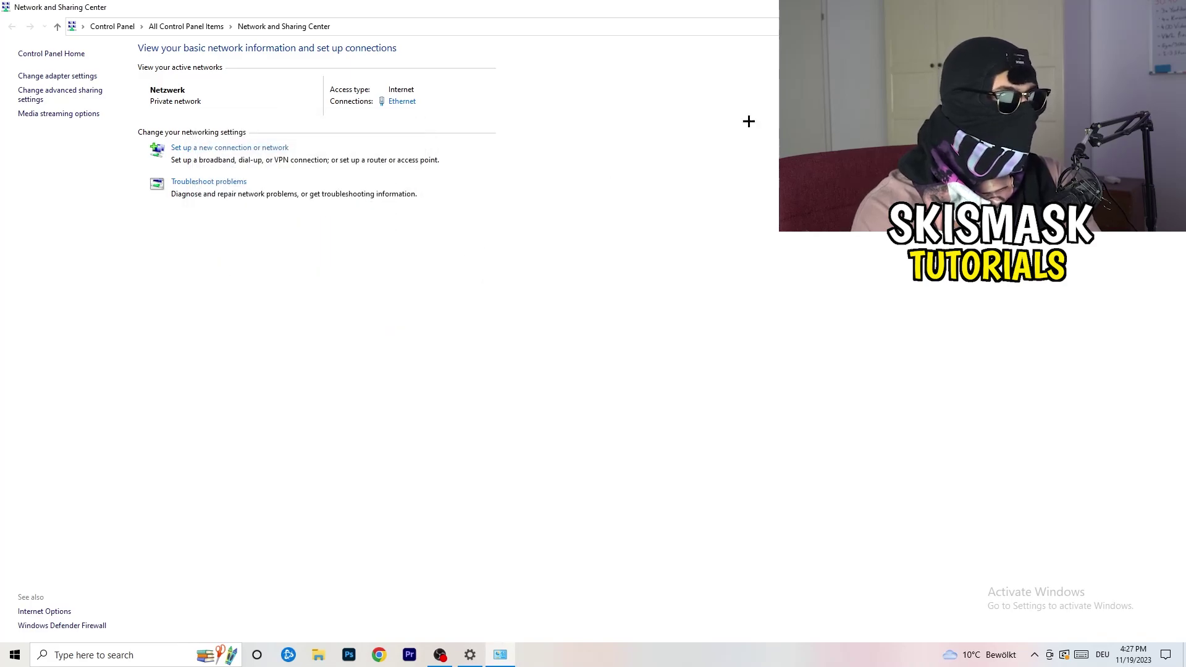
key(alt+F4)
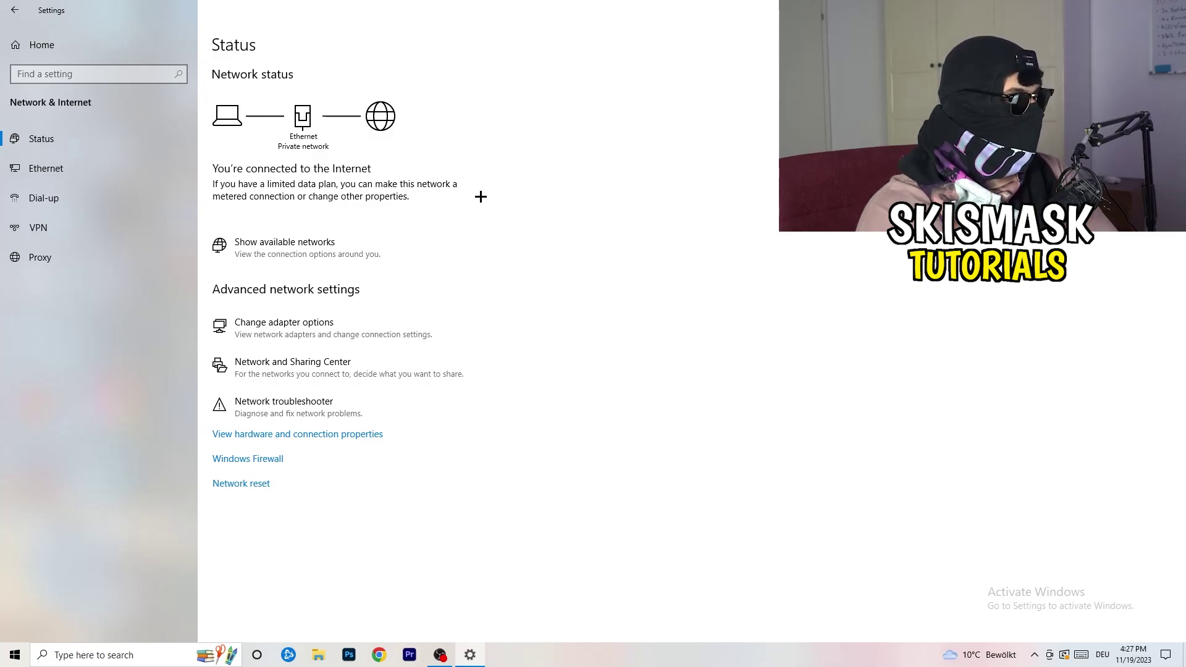
Show the available networks, return to the Network & Internet status settings from there, and close Settings
click(313, 242)
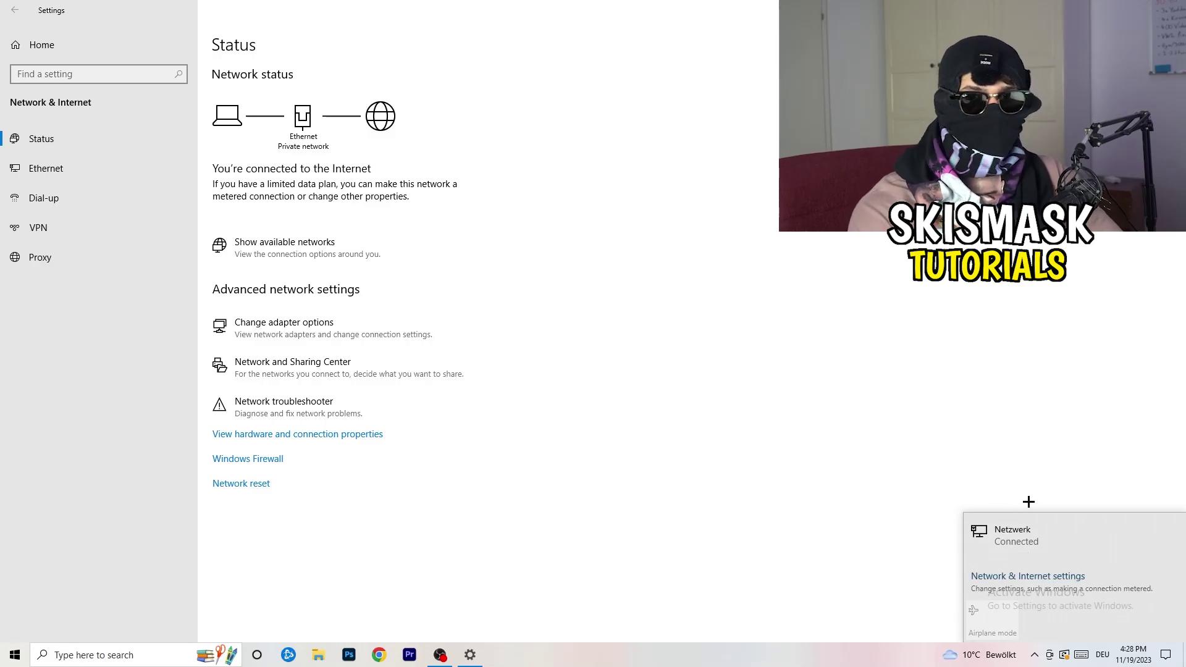
click(1017, 575)
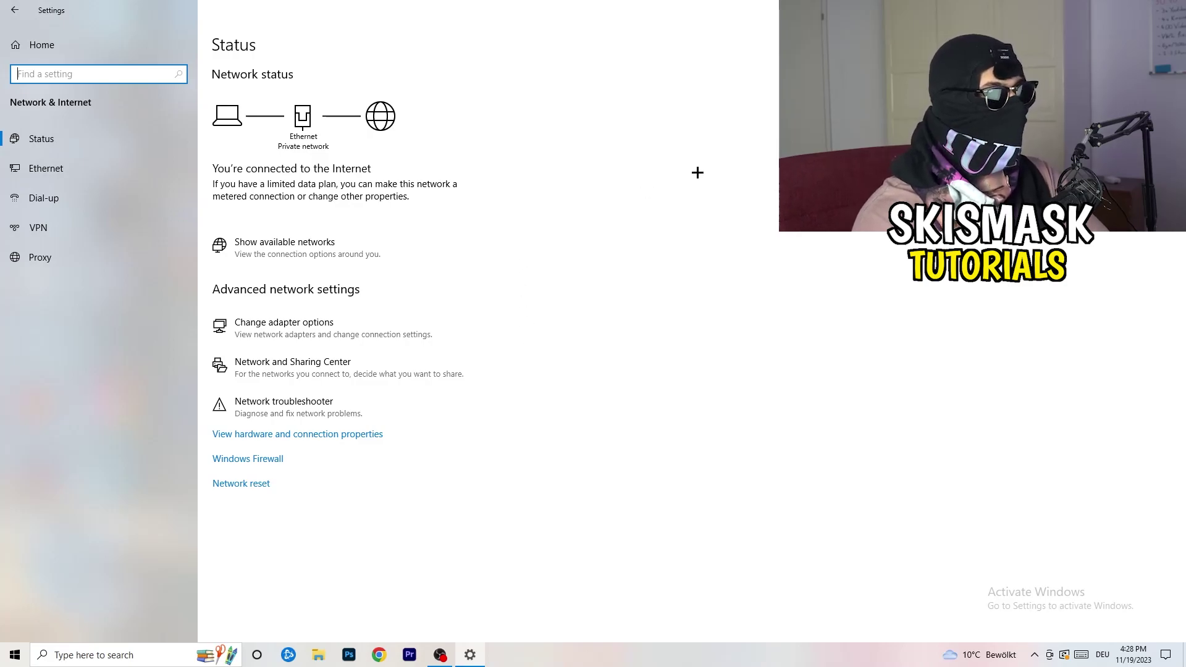
key(alt+F4)
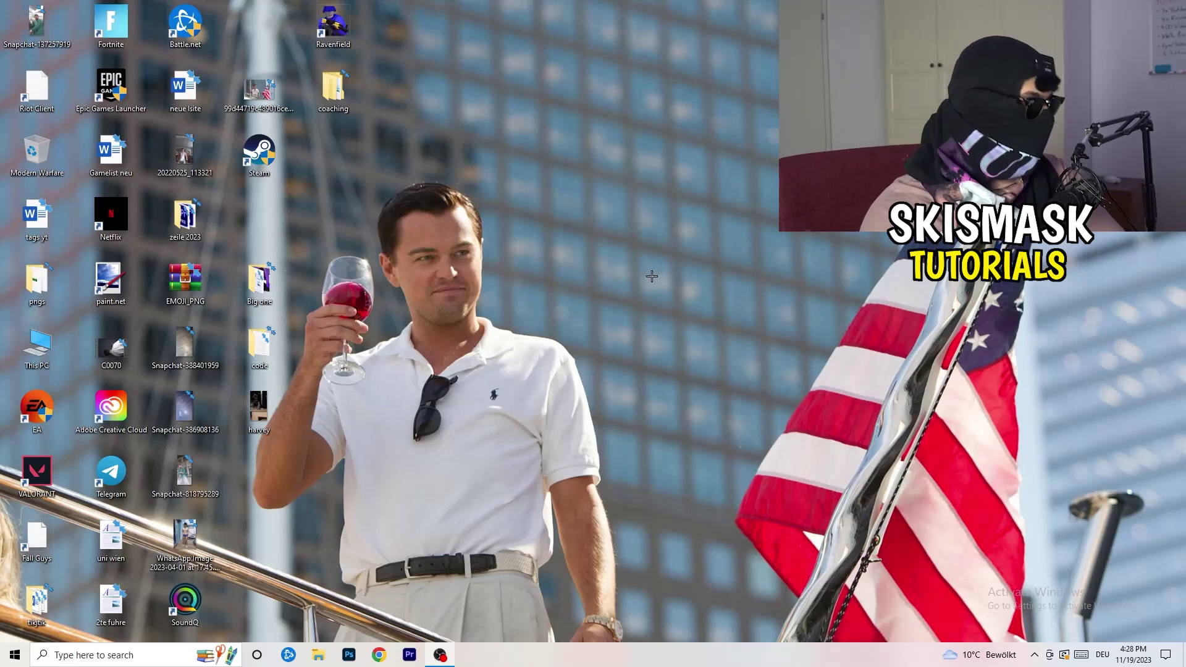
Open the Windows Update page under Update & Security in Settings to check for pending updates, and close Settings
click(15, 654)
click(15, 595)
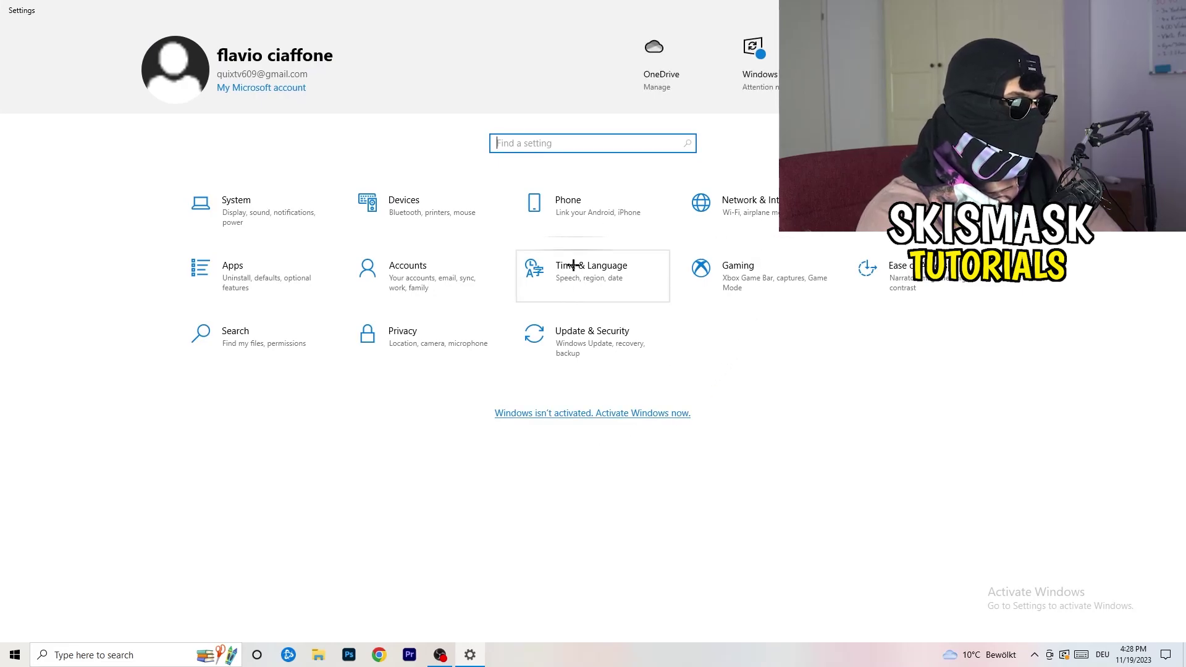
click(569, 343)
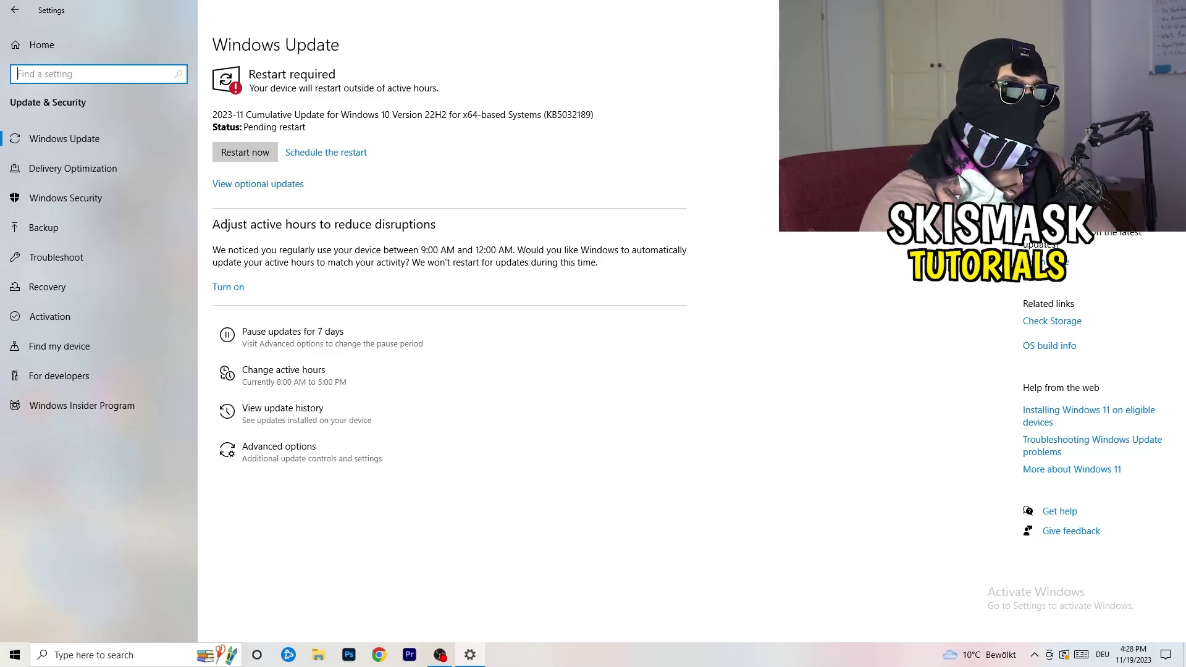
key(alt+F4)
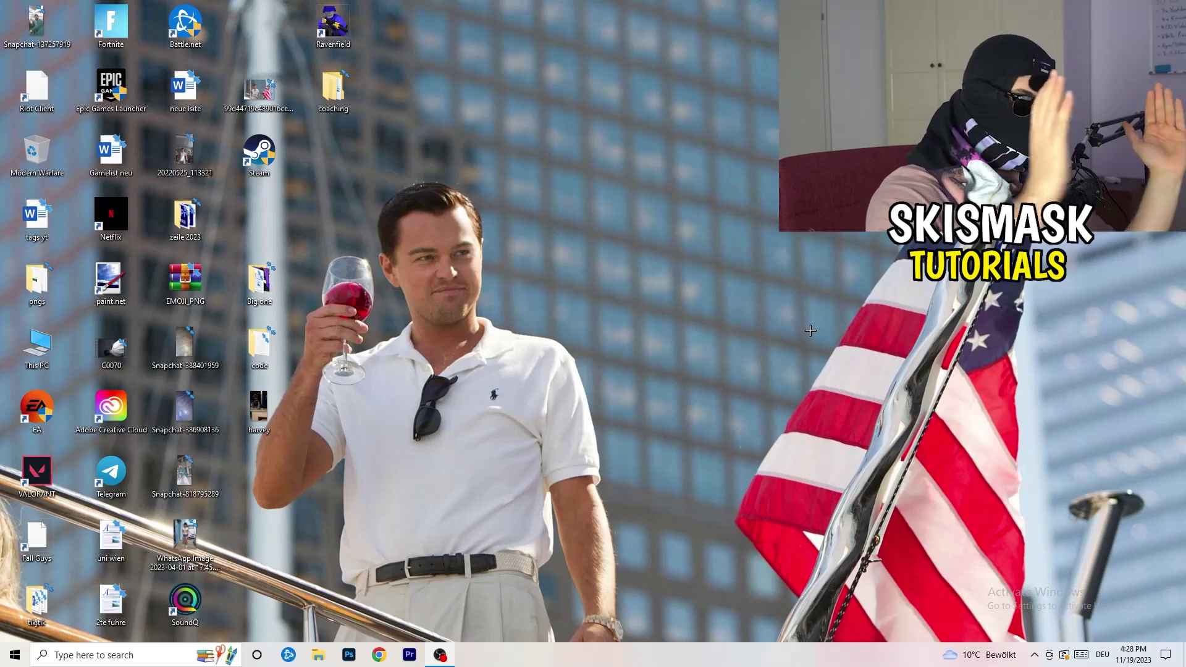